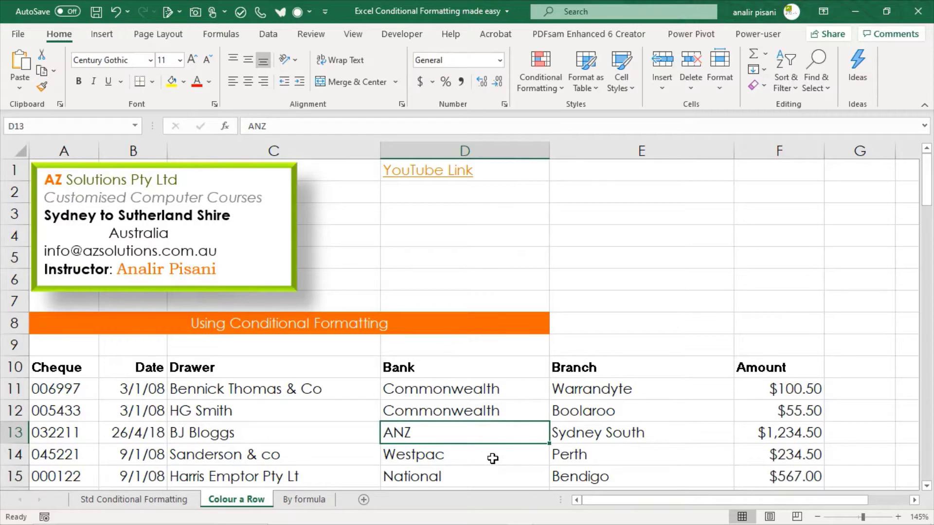
pyautogui.scroll(-1, 494, 457)
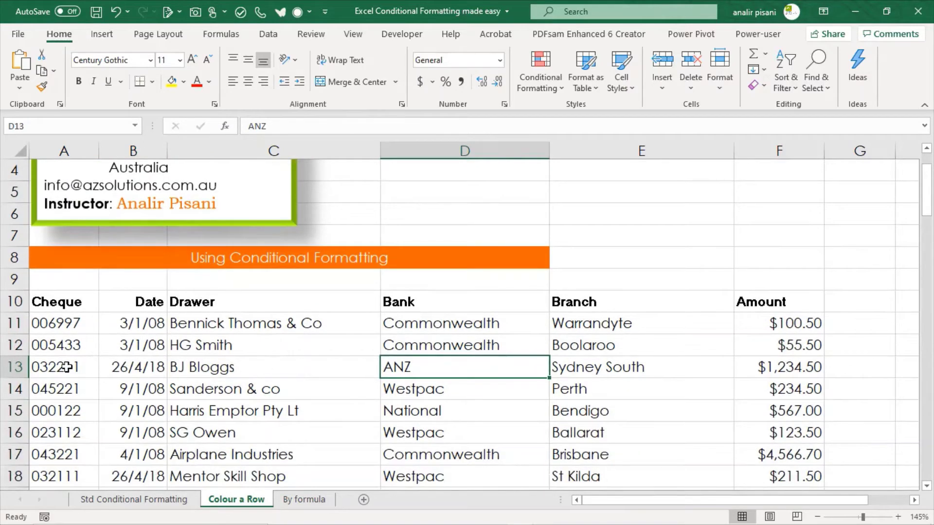
pyautogui.moveTo(63, 367); pyautogui.dragTo(776, 373)
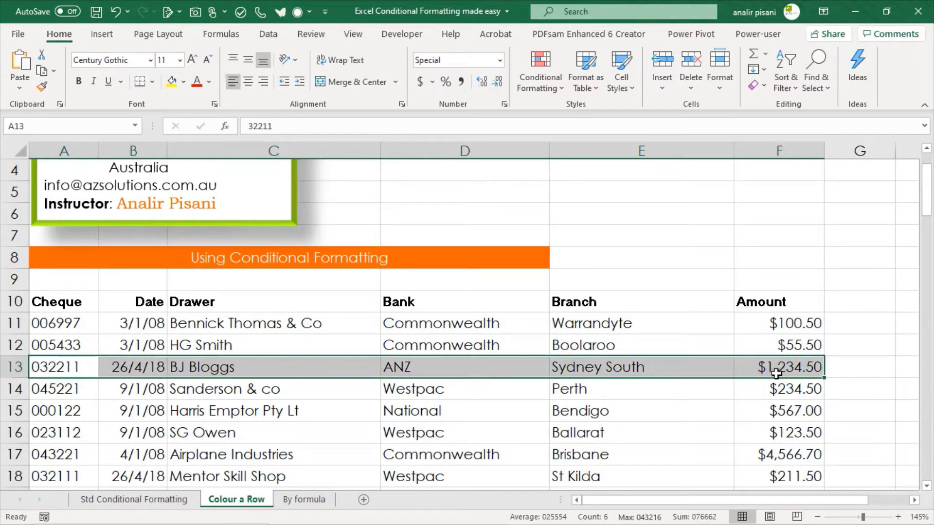
pyautogui.click(488, 366)
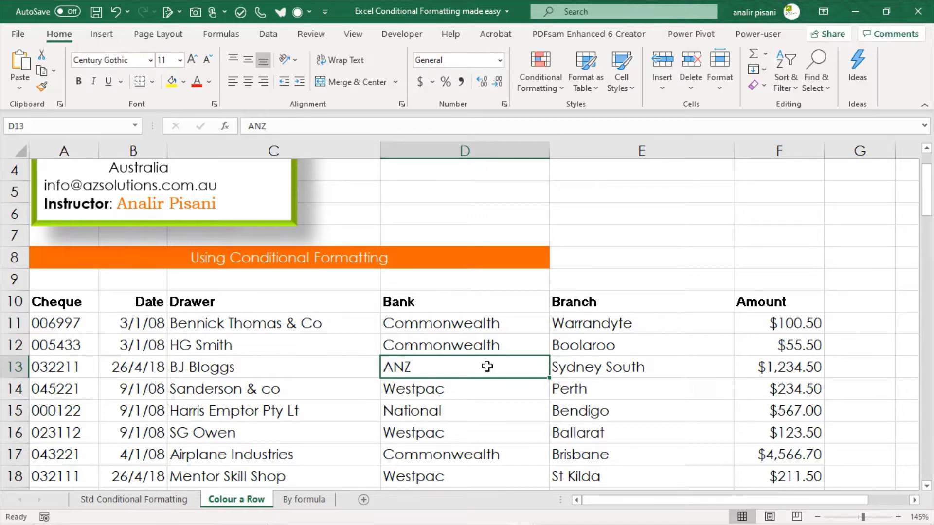
# Select all cheque records below the headers, from A11 to F93
pyautogui.click(66, 323)
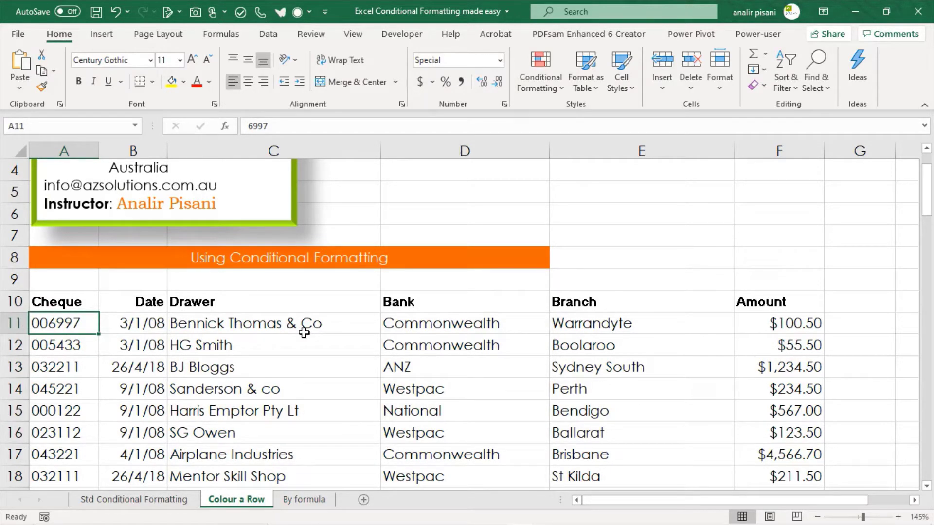
pyautogui.moveTo(69, 323); pyautogui.dragTo(776, 428)
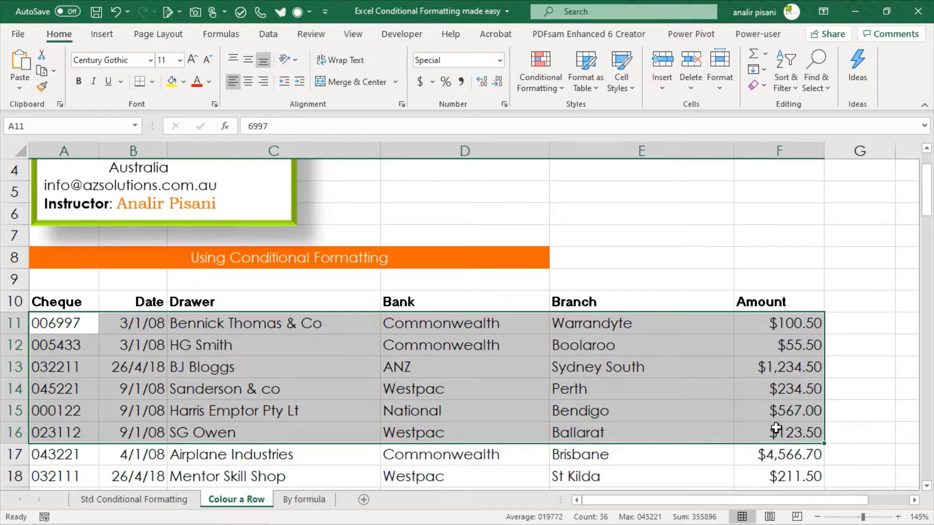
pyautogui.hotkey('ctrl', 'shift', 'Down')
pyautogui.scroll(7, 638, 376)
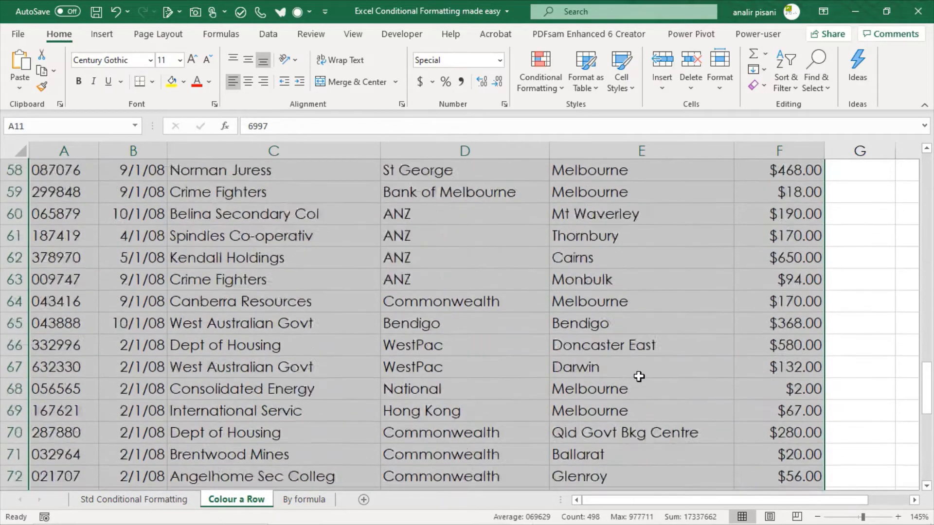
pyautogui.scroll(17, 638, 376)
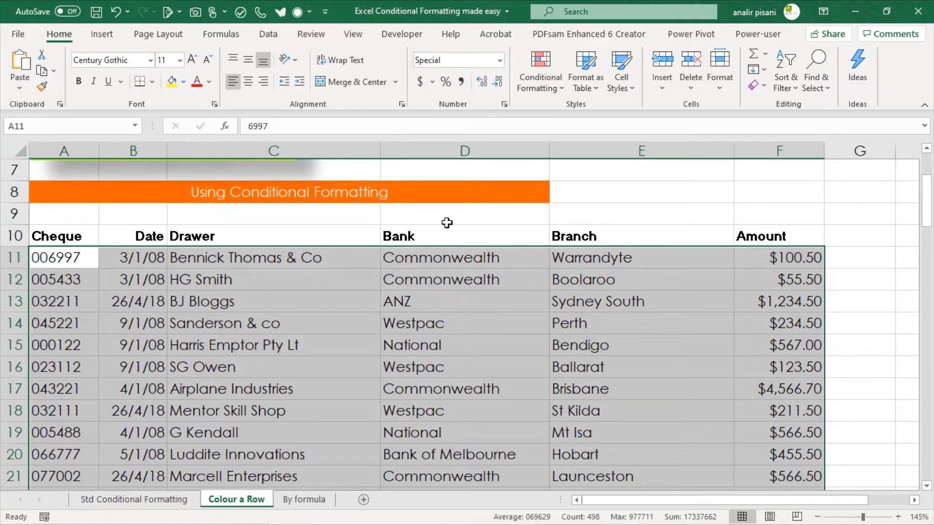
# Examine the record in row 13 cell by cell, comparing each cell with its Bank value in D13
pyautogui.click(628, 305)
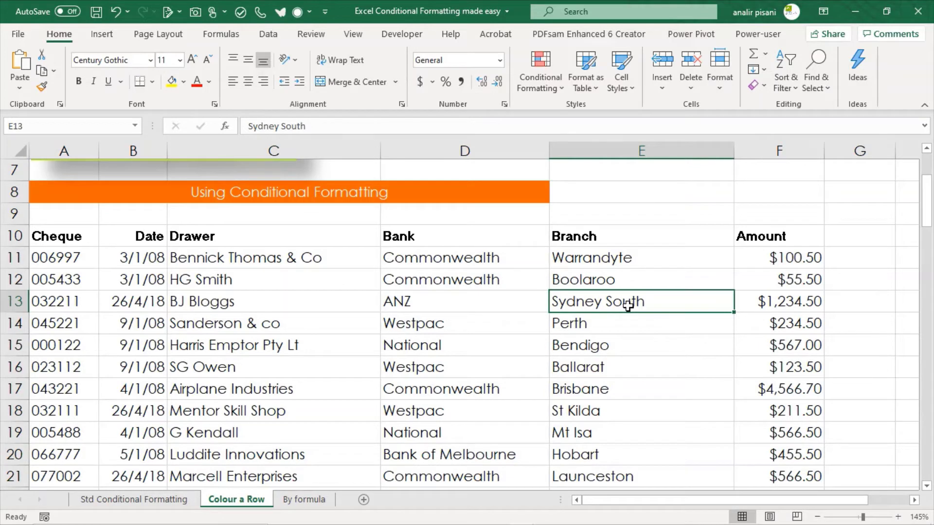
pyautogui.click(447, 301)
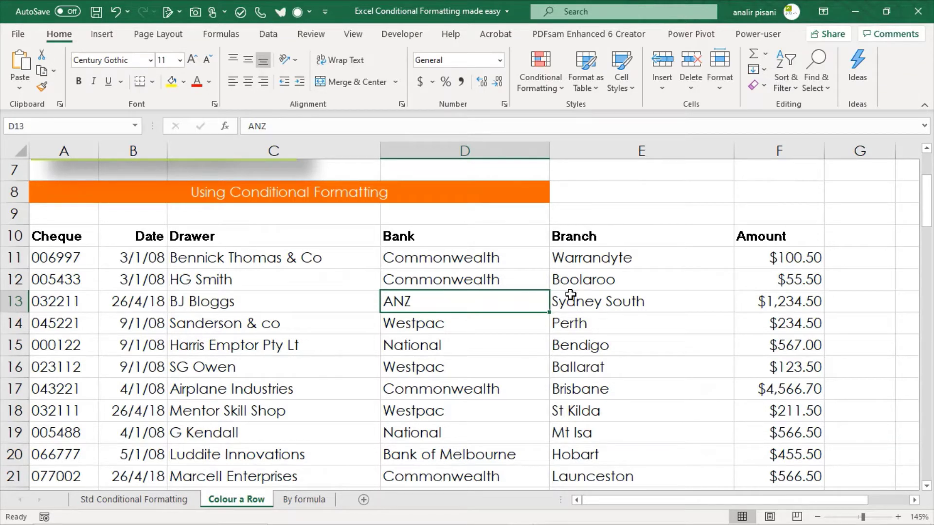
pyautogui.click(654, 301)
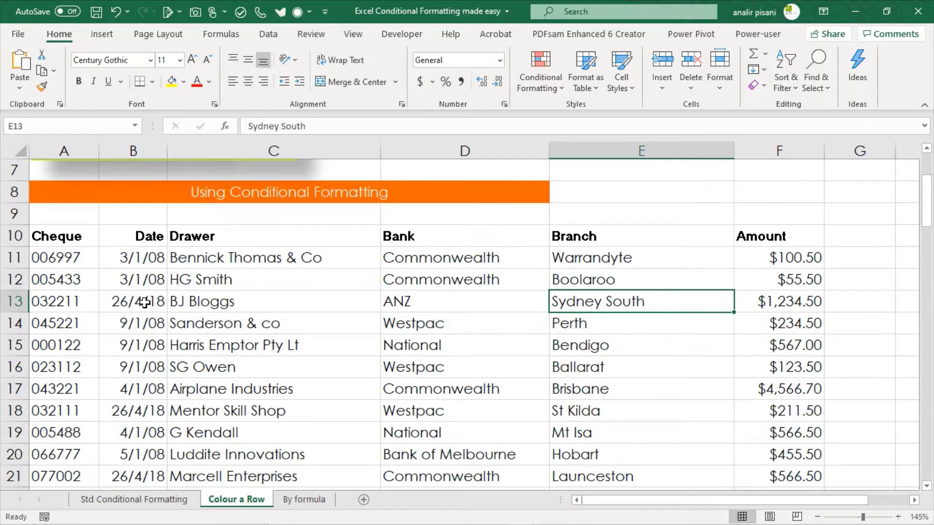
pyautogui.click(62, 300)
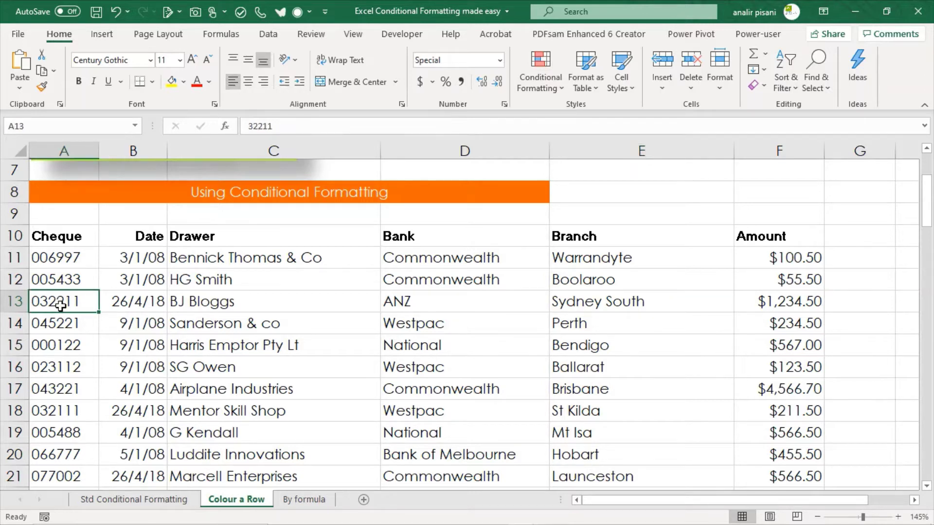
pyautogui.click(460, 305)
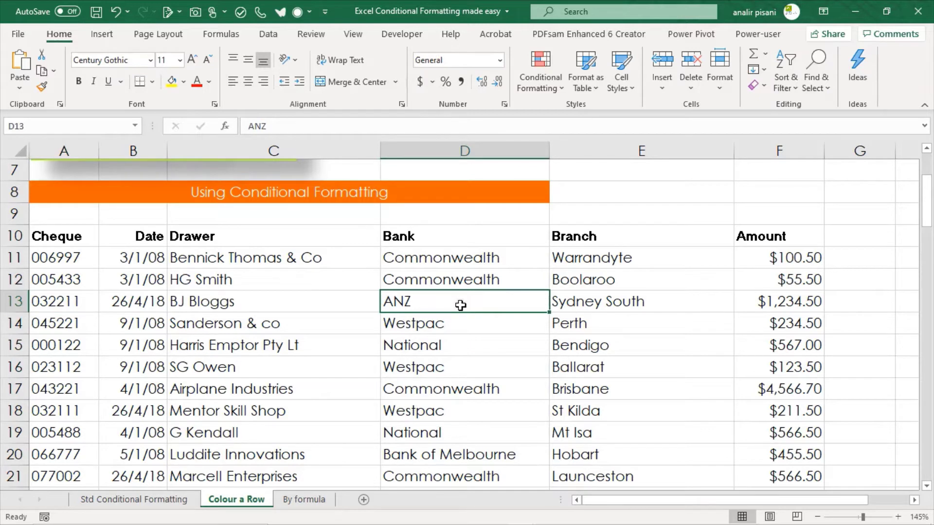
pyautogui.click(71, 301)
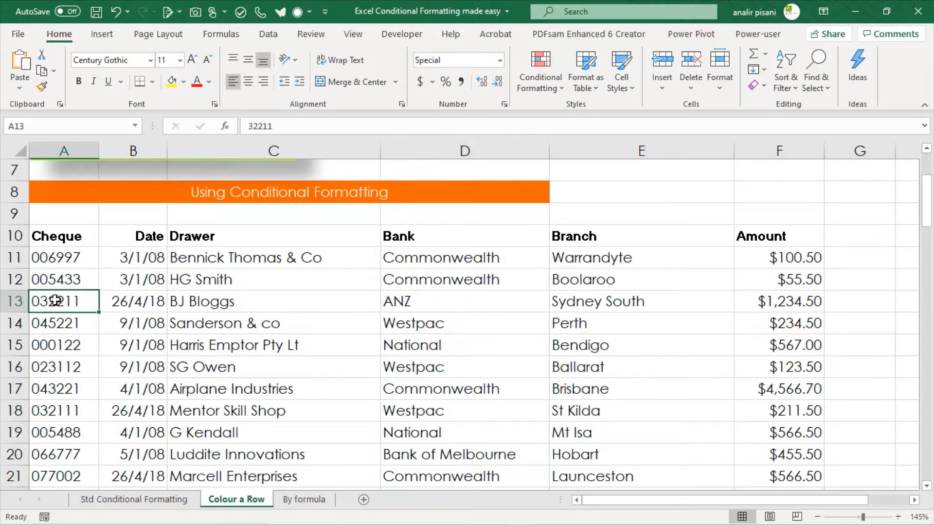
pyautogui.moveTo(63, 300); pyautogui.dragTo(777, 306)
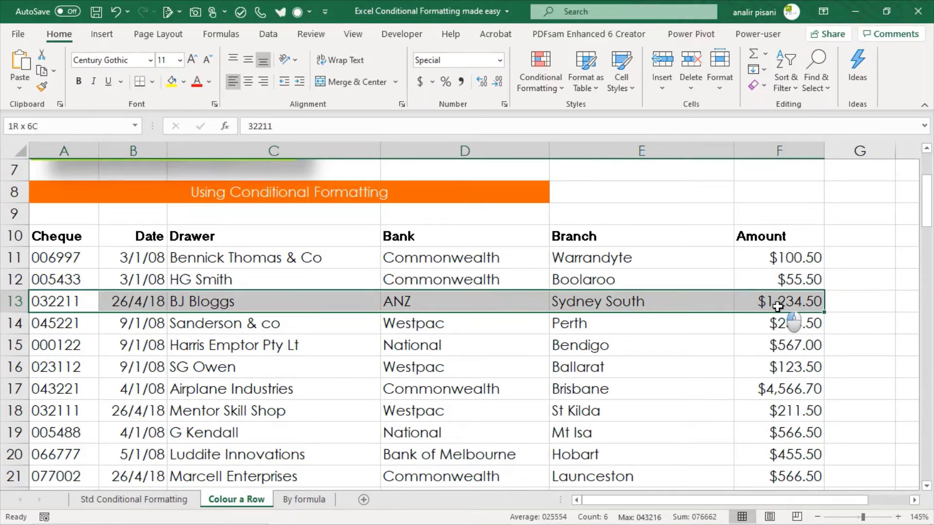
pyautogui.click(212, 302)
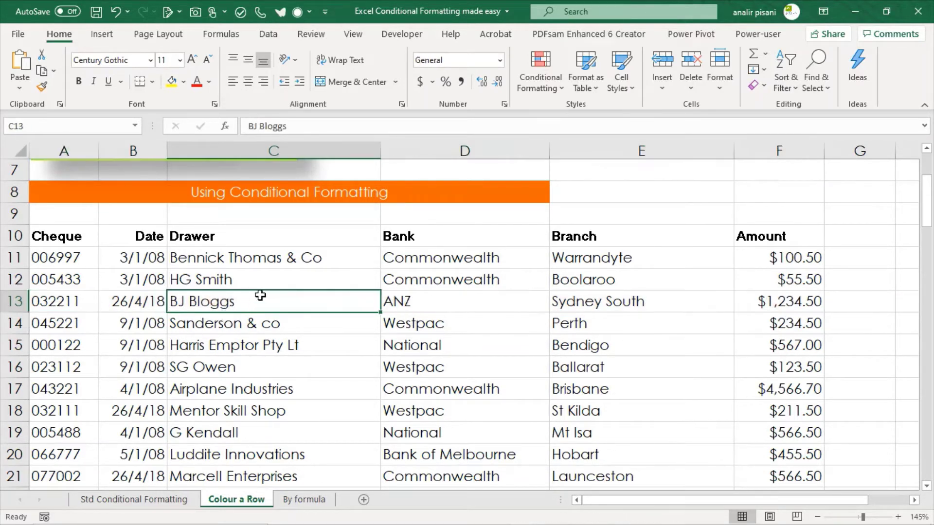
pyautogui.click(469, 306)
pyautogui.click(138, 302)
pyautogui.click(432, 297)
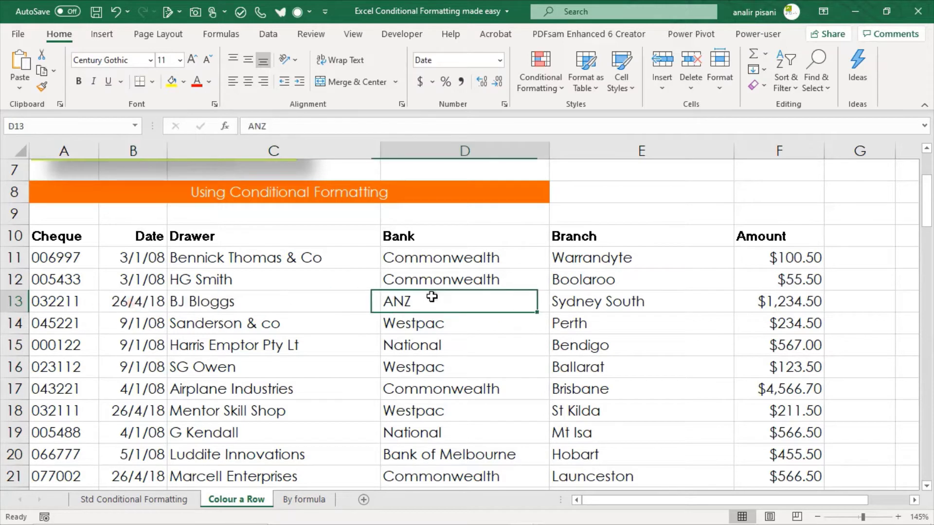
pyautogui.click(45, 295)
pyautogui.click(456, 308)
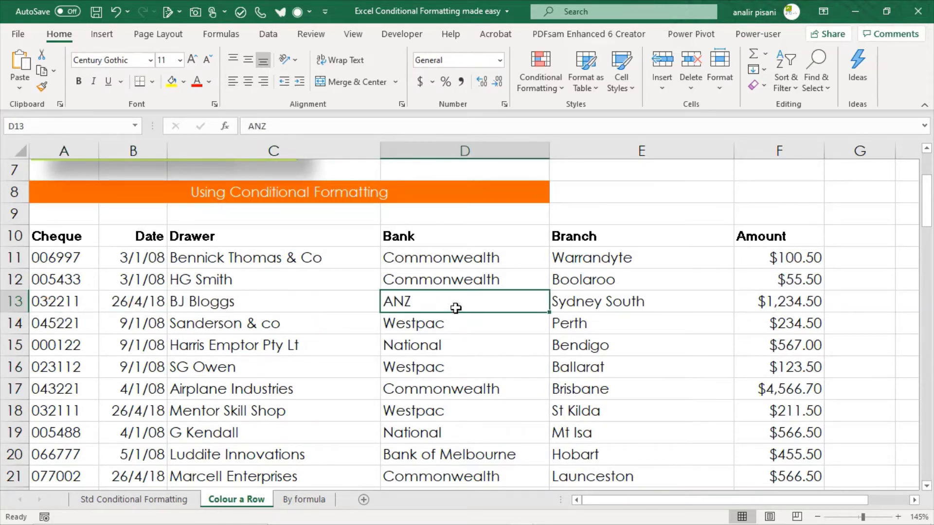
pyautogui.moveTo(65, 307); pyautogui.dragTo(794, 321)
# Select the full range of cheque records, A11:F93, without the header row
pyautogui.click(65, 262)
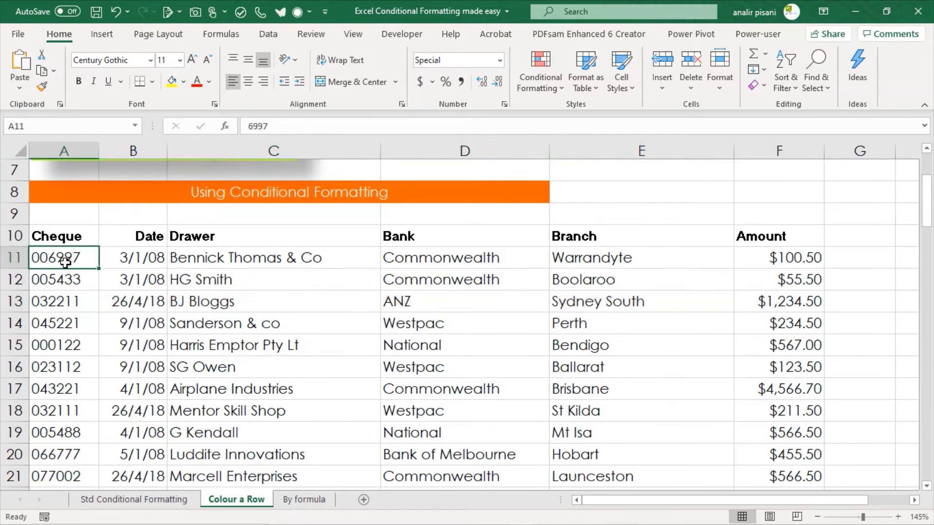
pyautogui.hotkey('ctrl', 'shift', 'Right')
pyautogui.hotkey('ctrl', 'shift', 'Down')
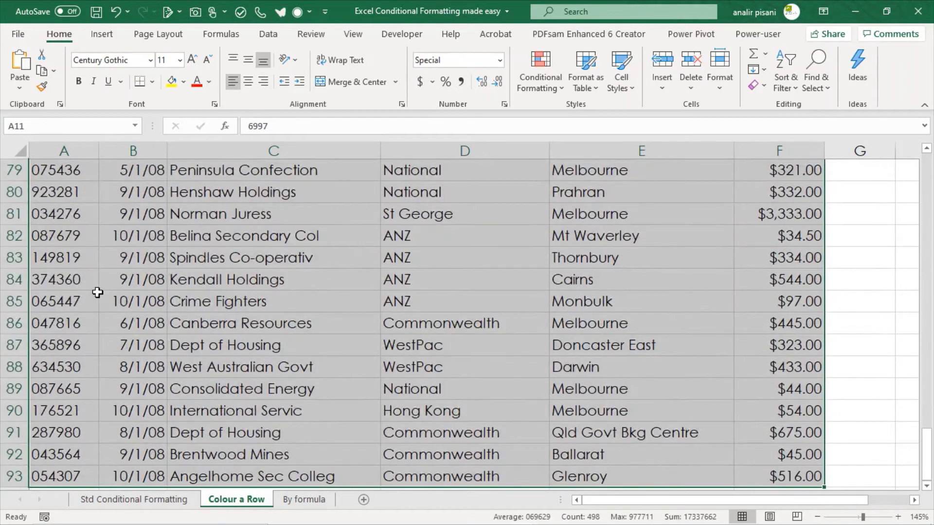
pyautogui.scroll(6, 103, 300)
pyautogui.scroll(19, 103, 300)
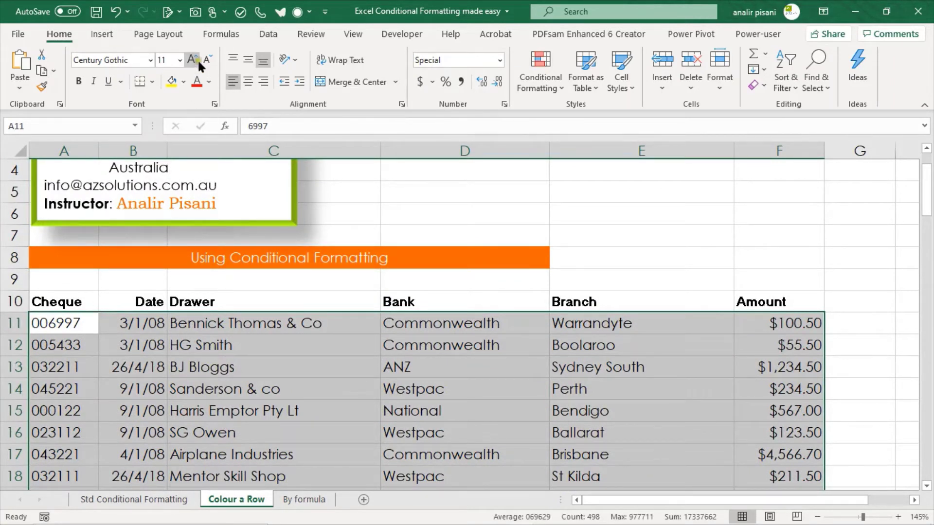
# Start a new conditional formatting rule that uses a formula to determine which cells to format, keeping the data unobstructed
pyautogui.click(545, 79)
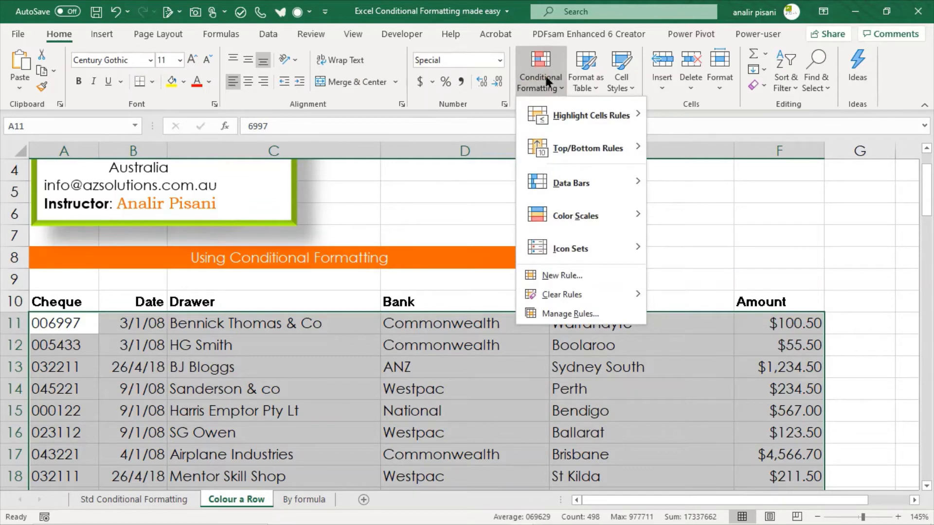
pyautogui.click(563, 276)
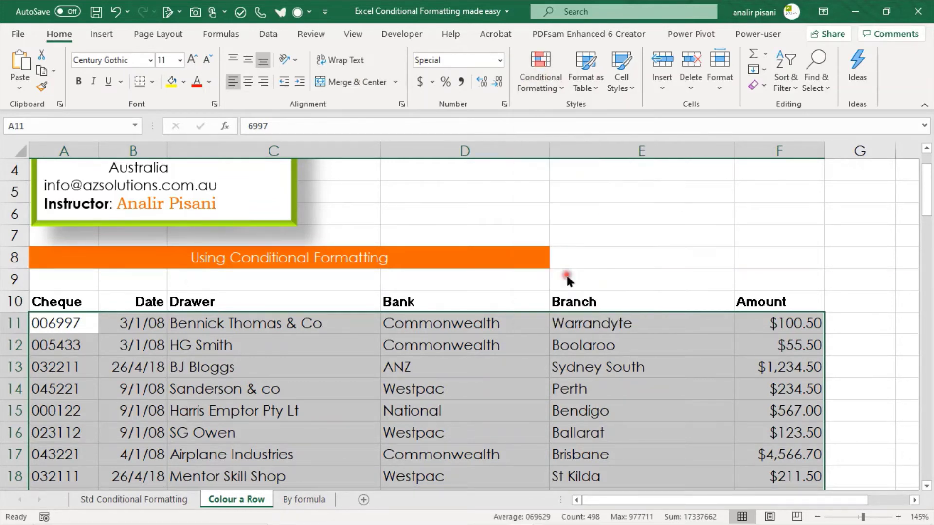
pyautogui.click(239, 109)
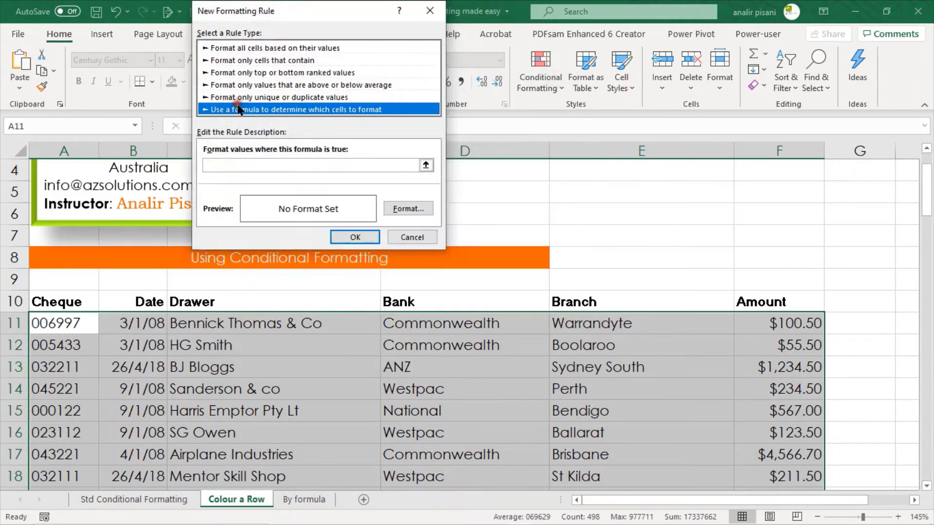
pyautogui.moveTo(322, 11); pyautogui.dragTo(705, 14)
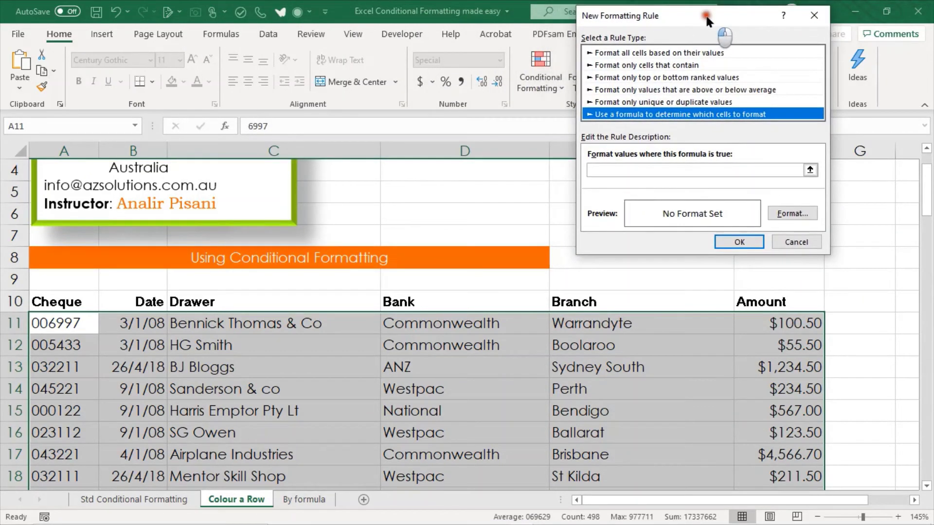
# Enter the rule formula =$D11="ANZ", with the Bank column absolute and the row relative
pyautogui.click(625, 171)
pyautogui.write('=')
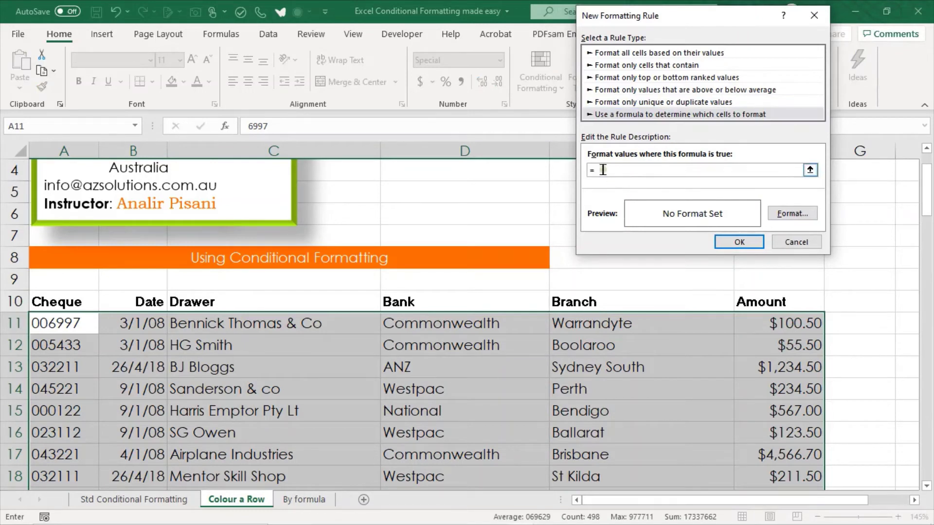
pyautogui.click(421, 322)
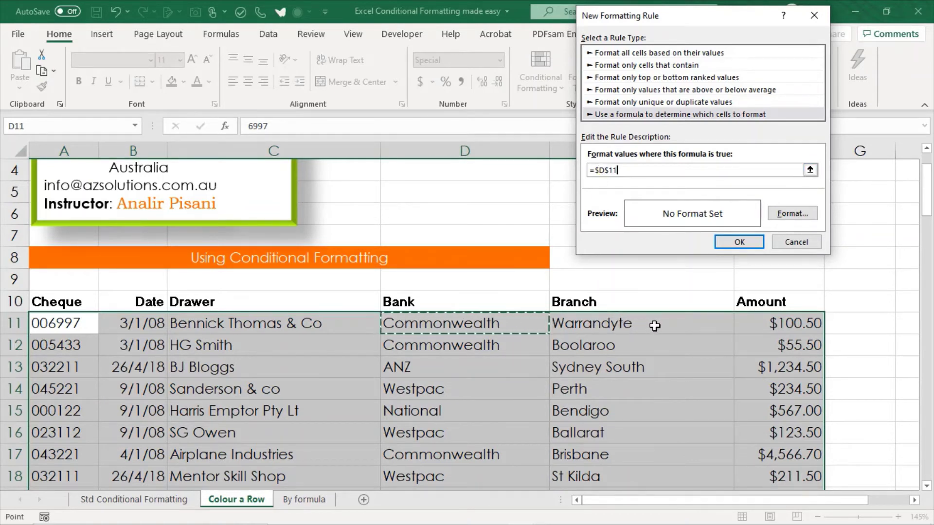
pyautogui.click(598, 170)
pyautogui.press('BackSpace')
pyautogui.press('F4')
pyautogui.write('="ANZ')
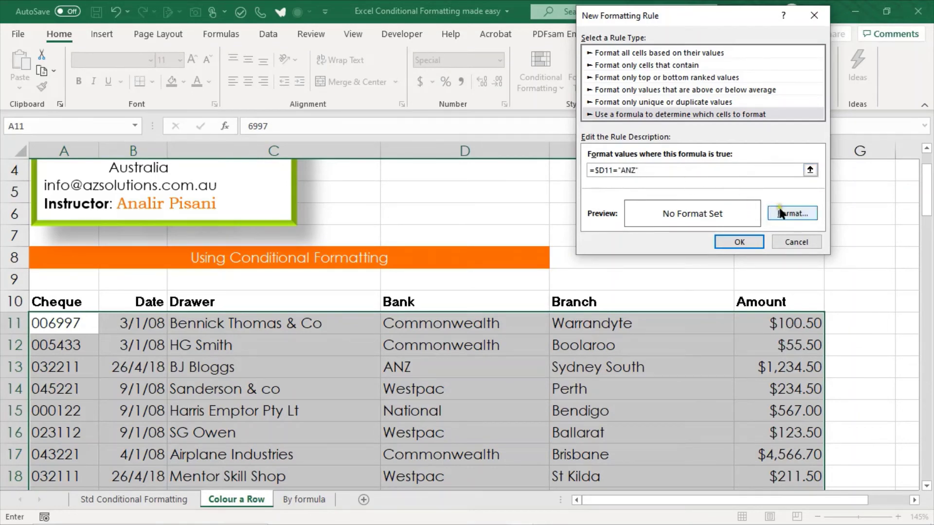
# Give the rule a lime green background fill and apply it to the selected records
pyautogui.click(787, 214)
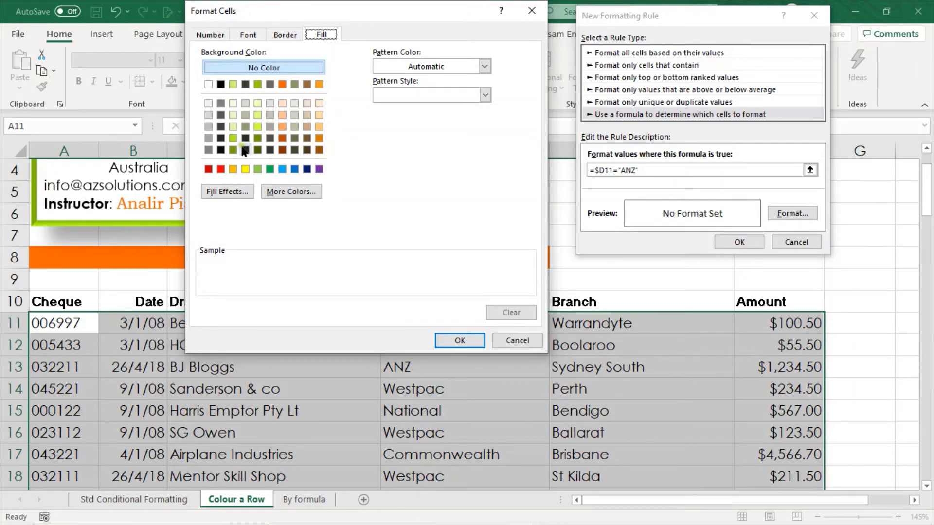
pyautogui.click(233, 138)
pyautogui.click(459, 339)
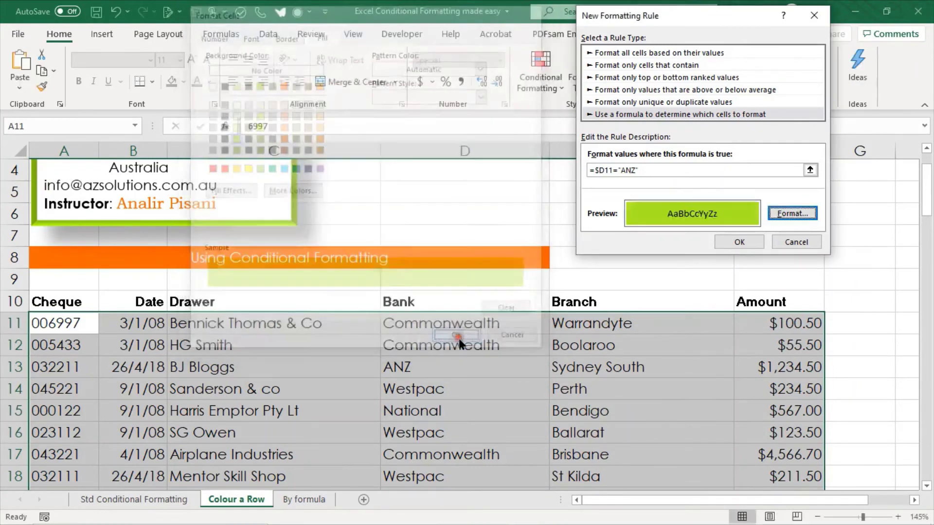
pyautogui.click(739, 241)
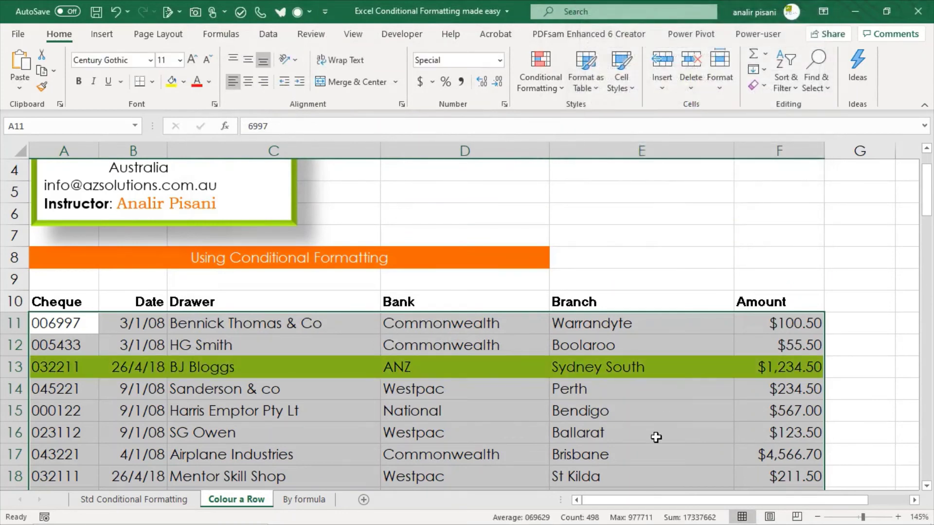
# Check down the cheque list that the whole ANZ rows are coloured, and clear the range selection
pyautogui.scroll(-7, 656, 437)
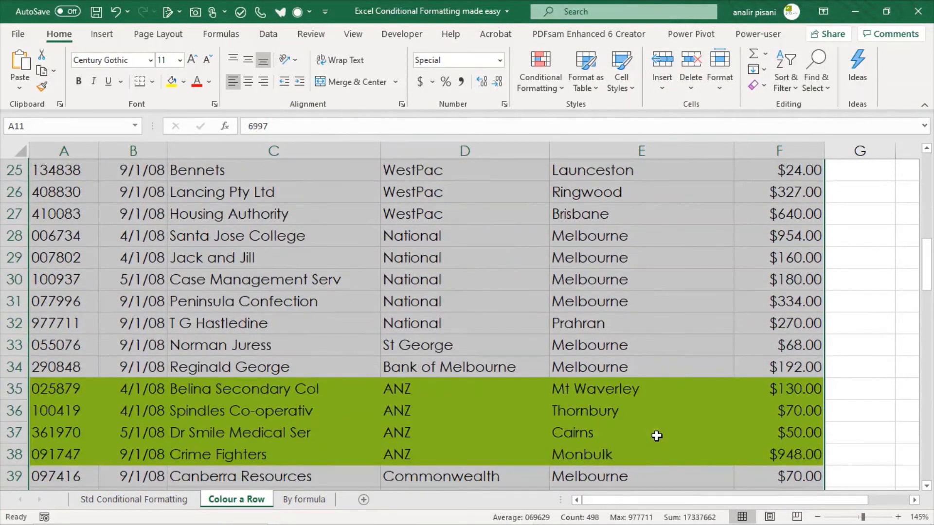
pyautogui.scroll(-4, 457, 475)
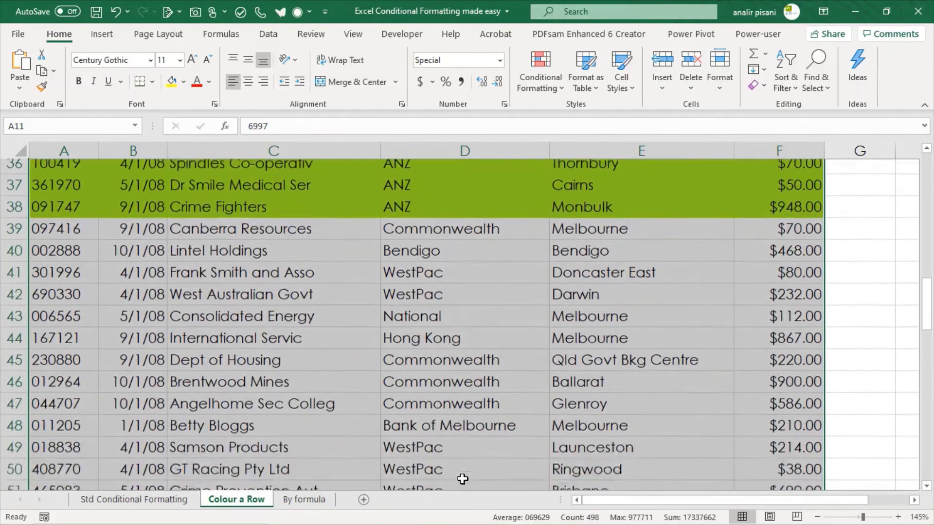
pyautogui.scroll(-1, 463, 479)
pyautogui.scroll(12, 463, 471)
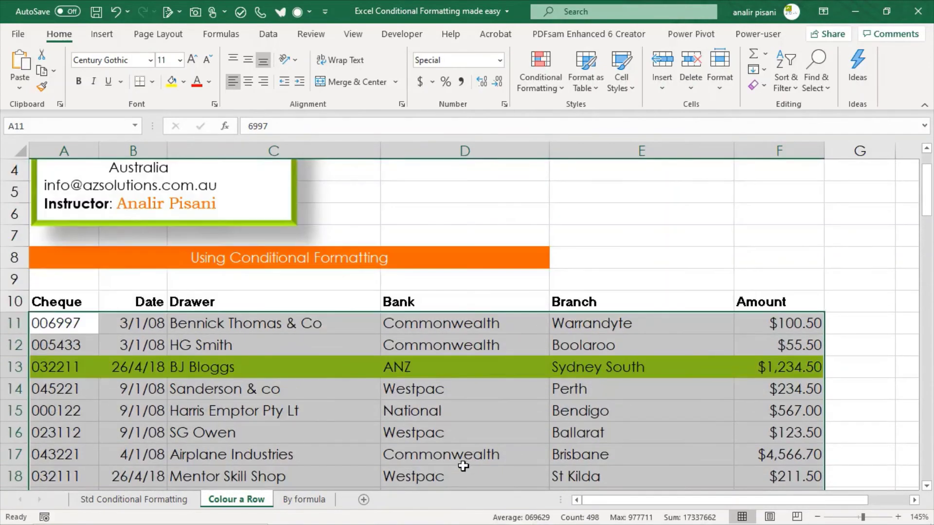
pyautogui.scroll(1, 463, 466)
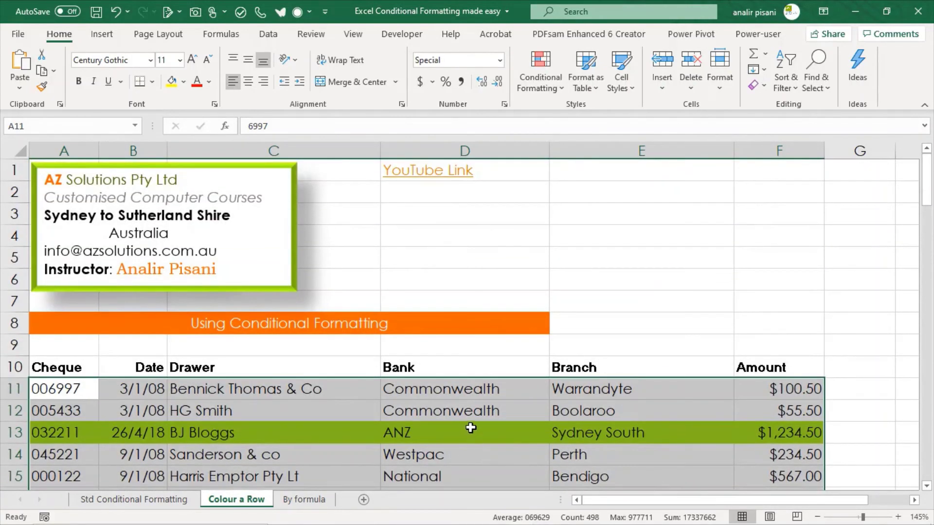
pyautogui.scroll(-1, 471, 425)
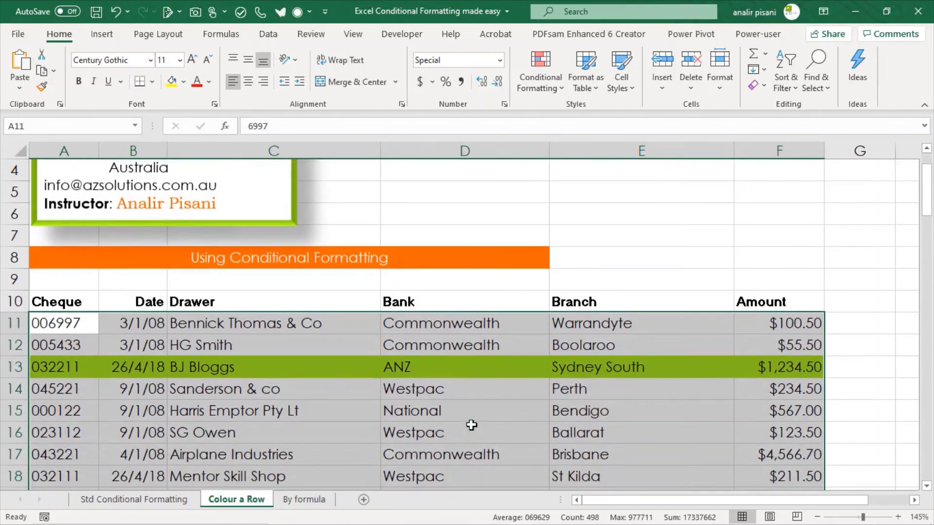
pyautogui.click(471, 425)
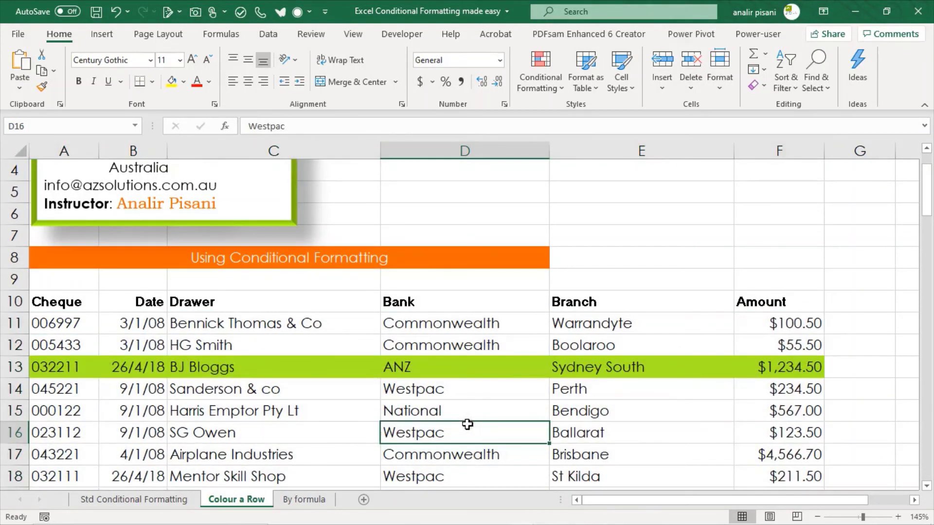